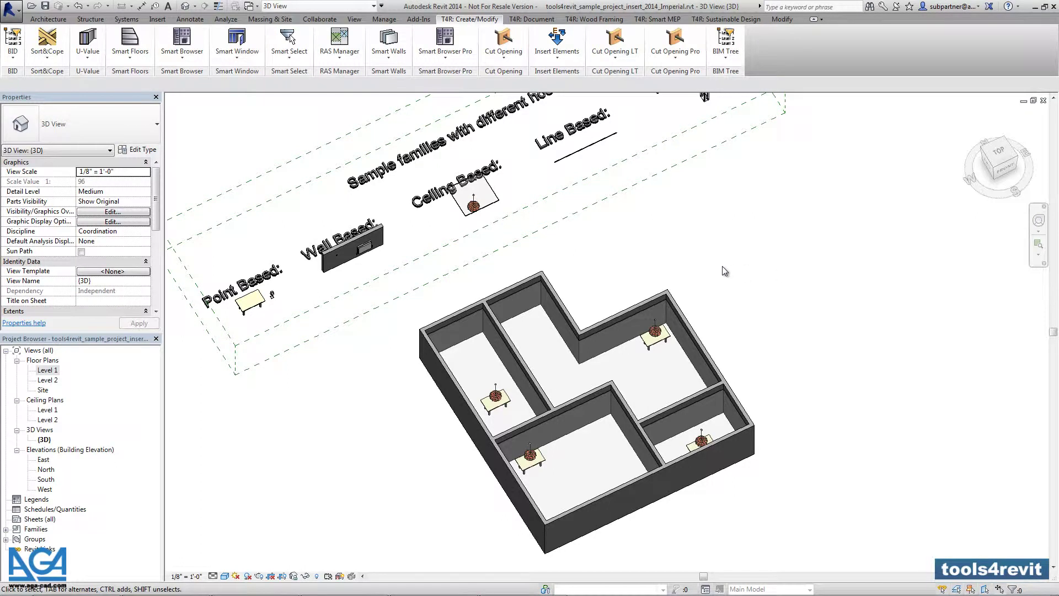
# Float the Insert Elements panel from the T4R: Create/Modify tab over the 3D view.
pyautogui.moveTo(574, 79); pyautogui.dragTo(245, 159)
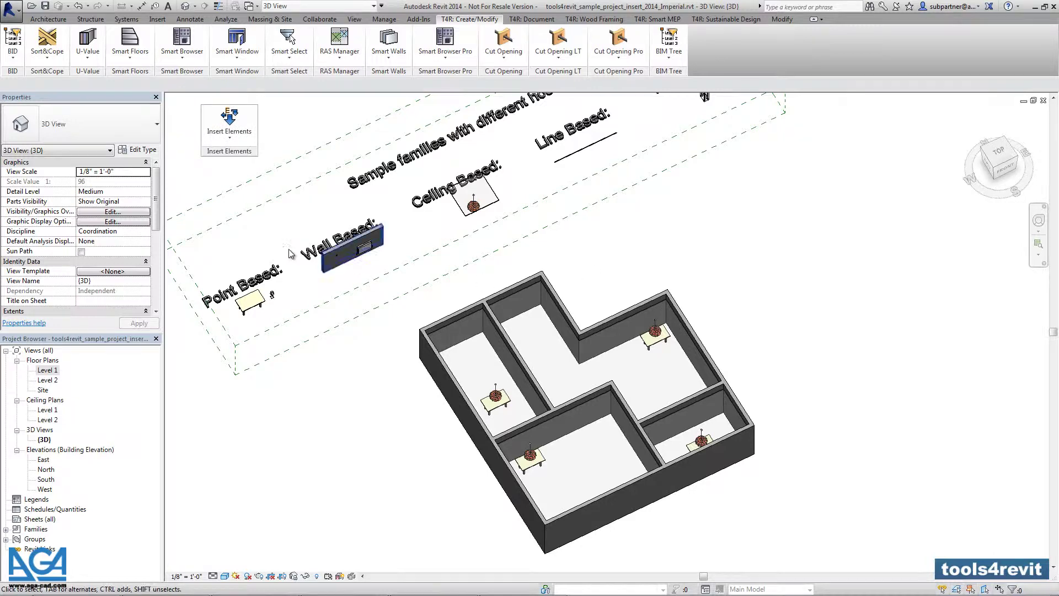
# Select the Switch-Double fixture on the Wall Based sample wall, then pan back toward the house.
pyautogui.scroll(8, 353, 254)
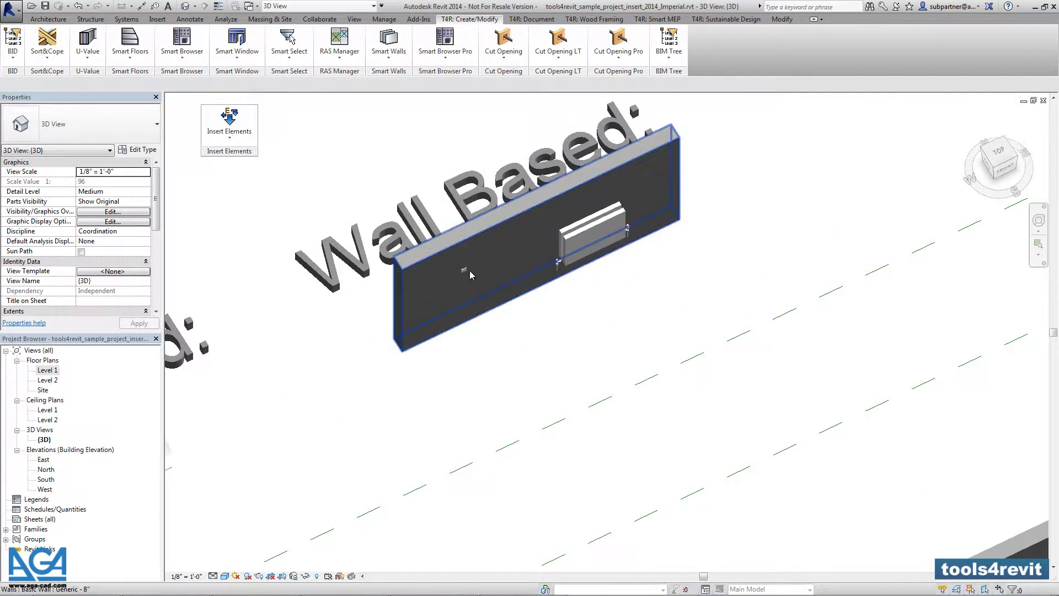
pyautogui.click(468, 269)
pyautogui.scroll(2, 487, 253)
pyautogui.scroll(3, 477, 273)
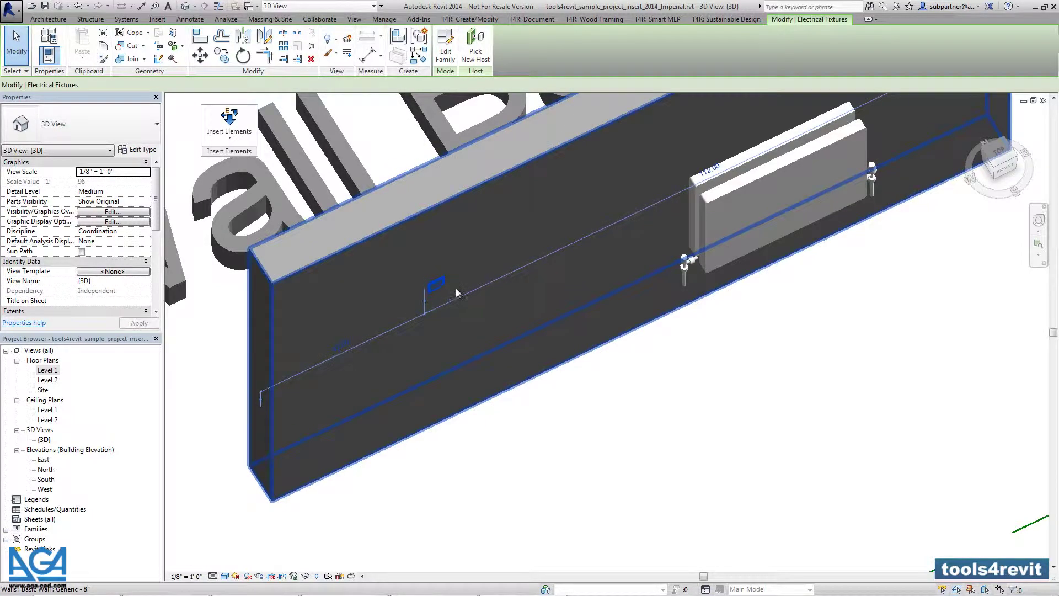
pyautogui.scroll(-4, 431, 307)
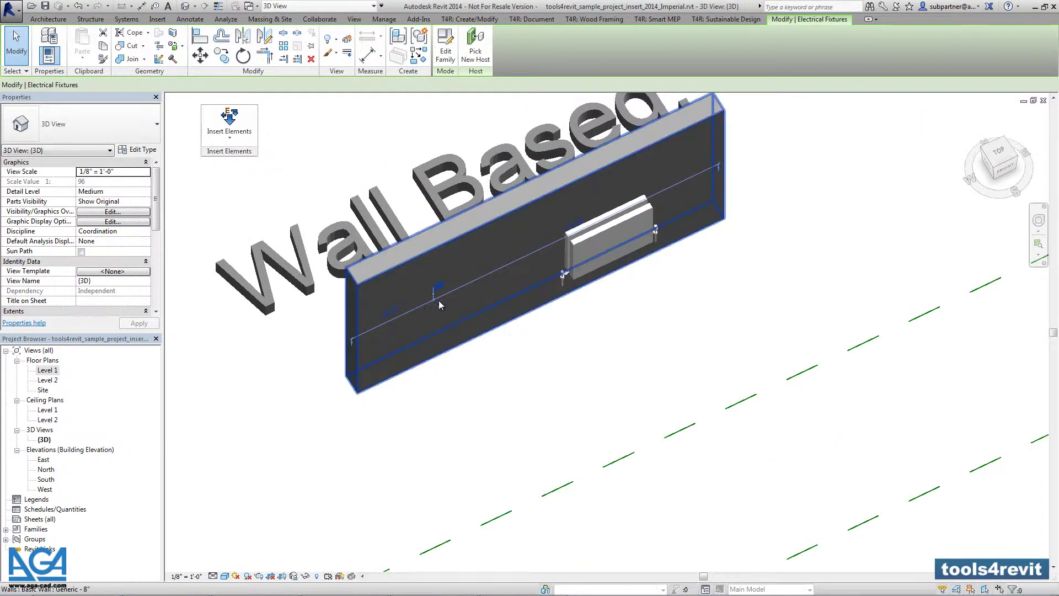
pyautogui.scroll(-5, 210, 370)
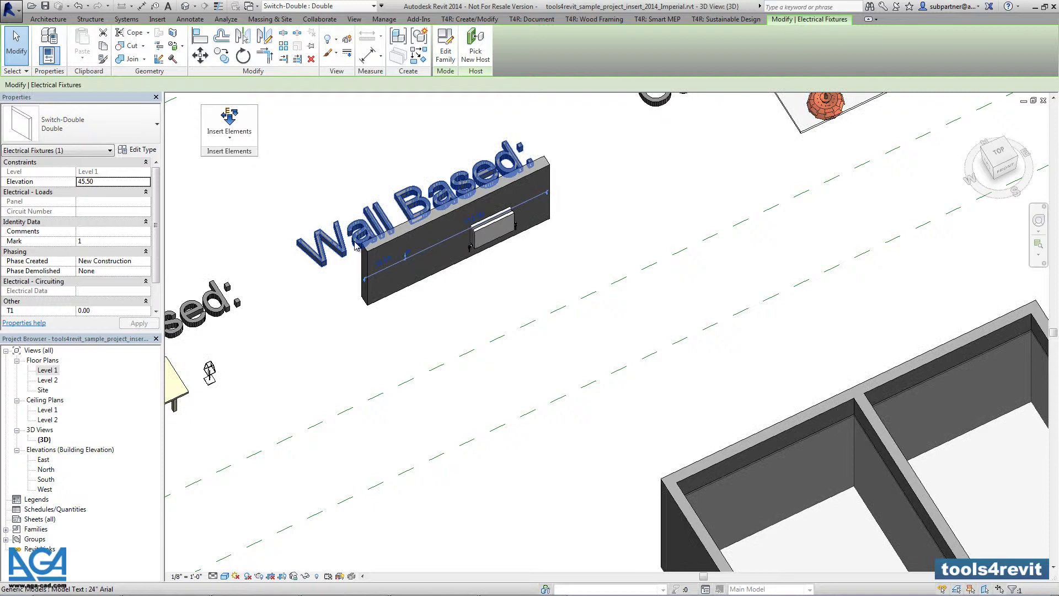
pyautogui.moveTo(772, 417); pyautogui.dragTo(662, 431, button='middle')
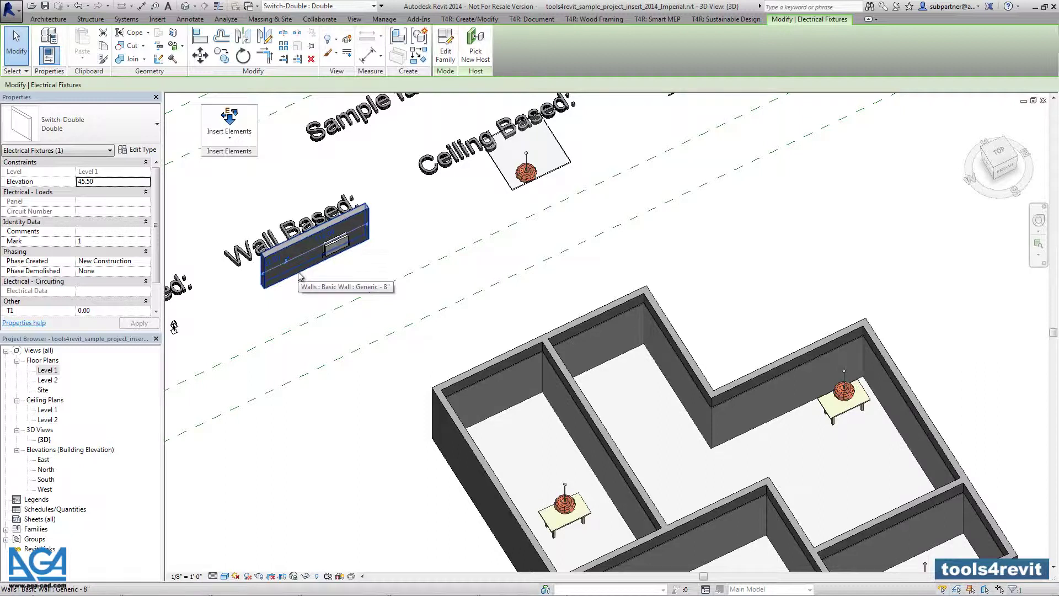
# Open the Level 1 floor plan and centre the house in the view.
pyautogui.doubleClick(47, 370)
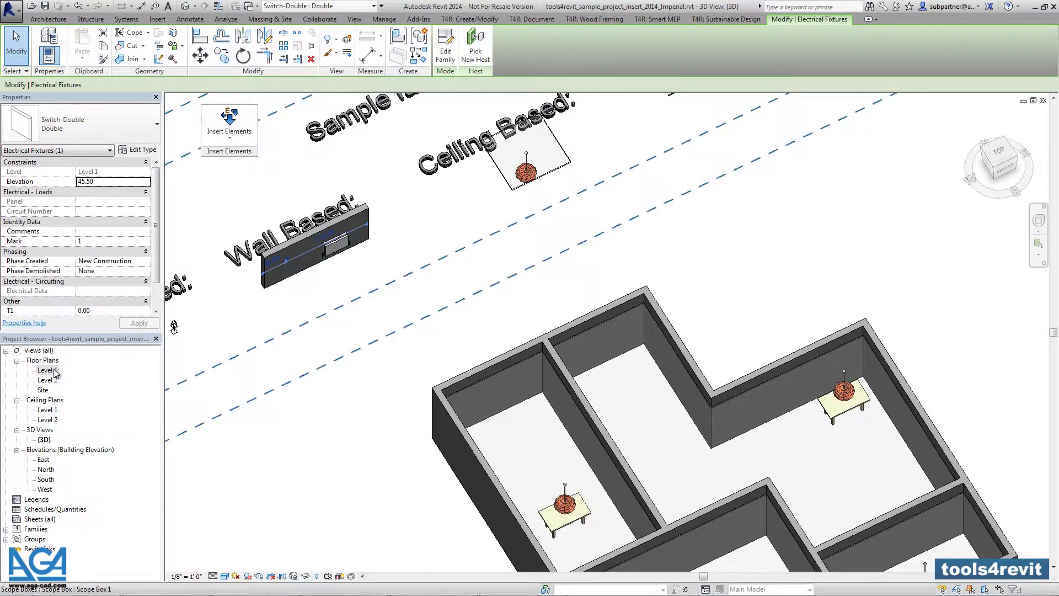
pyautogui.click(717, 333)
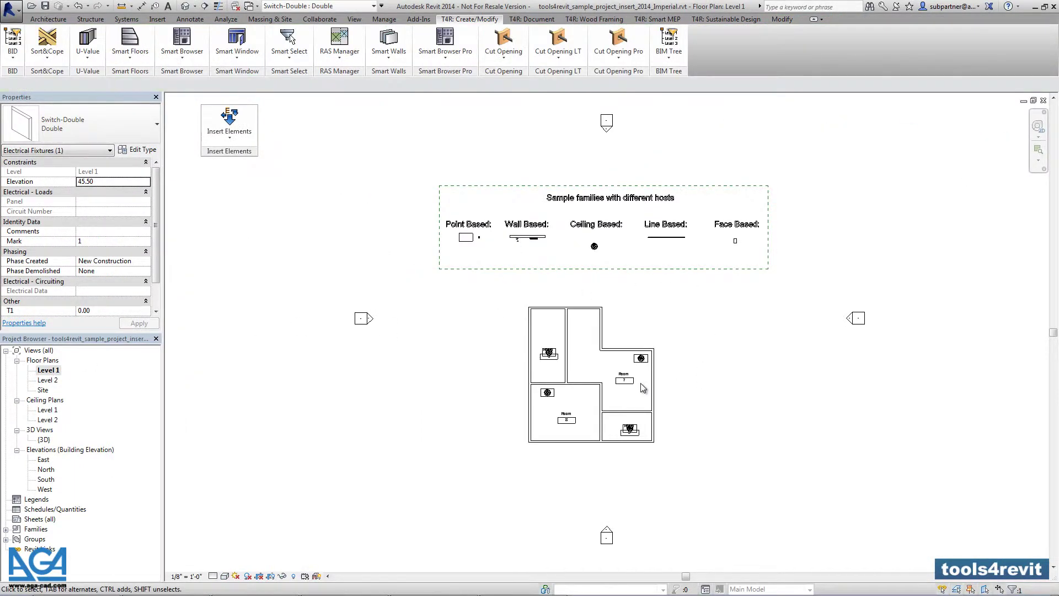
pyautogui.scroll(2, 569, 353)
pyautogui.moveTo(561, 327); pyautogui.dragTo(534, 313, button='middle')
# Place Single-Flush 36" x 84" doors in the walls of rooms 6, 7, 8 and the lower-right room.
pyautogui.click(48, 18)
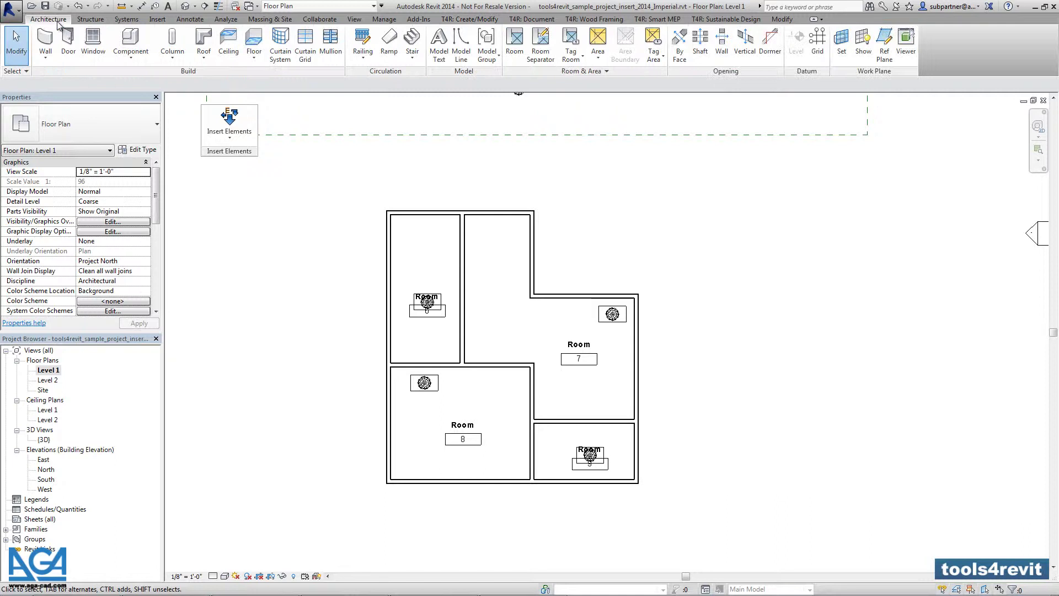
pyautogui.click(68, 44)
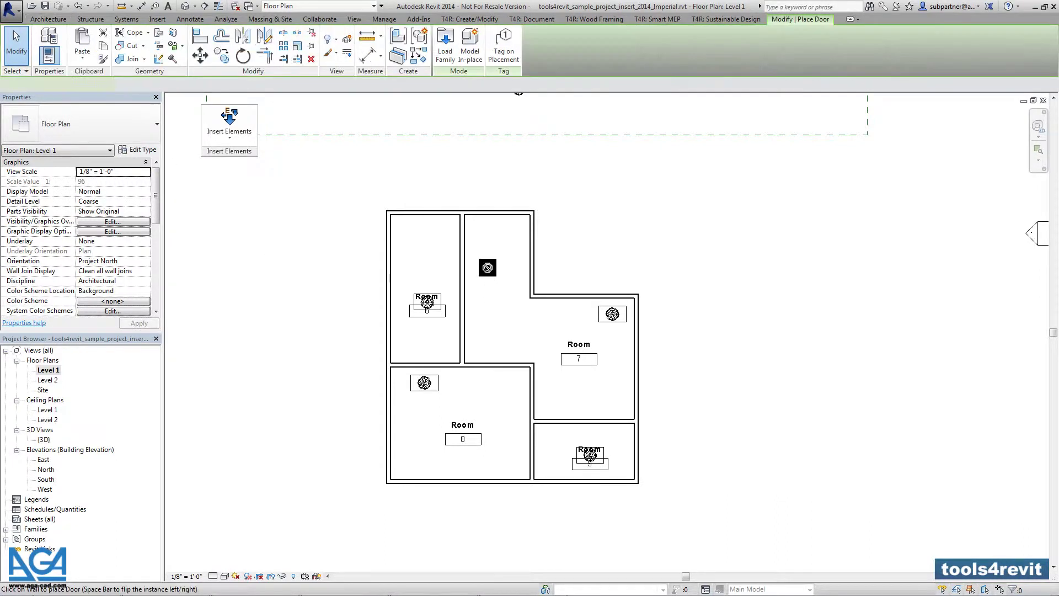
pyautogui.click(462, 252)
pyautogui.click(499, 364)
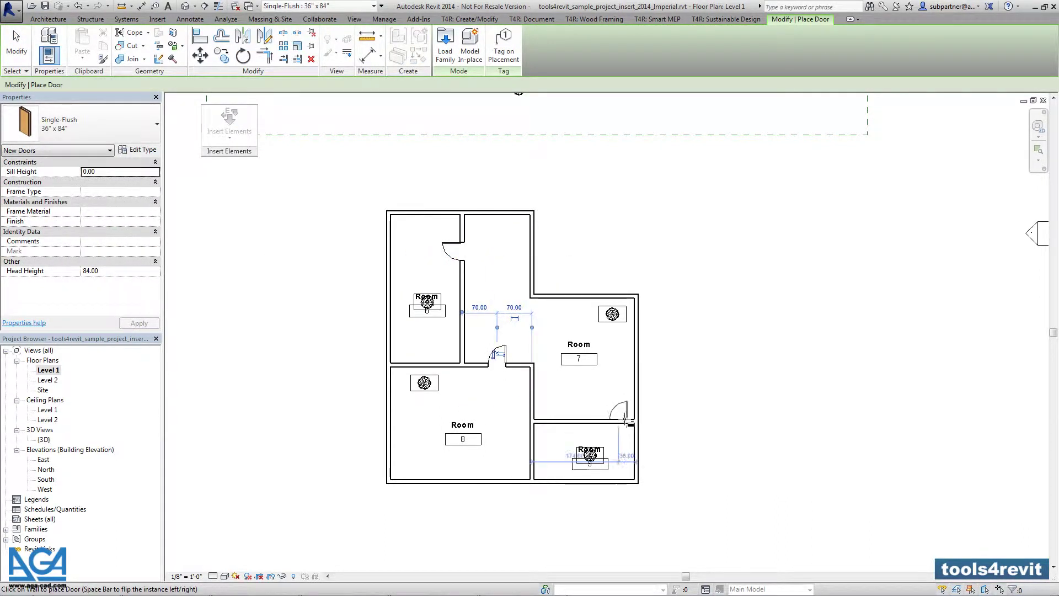
pyautogui.click(612, 413)
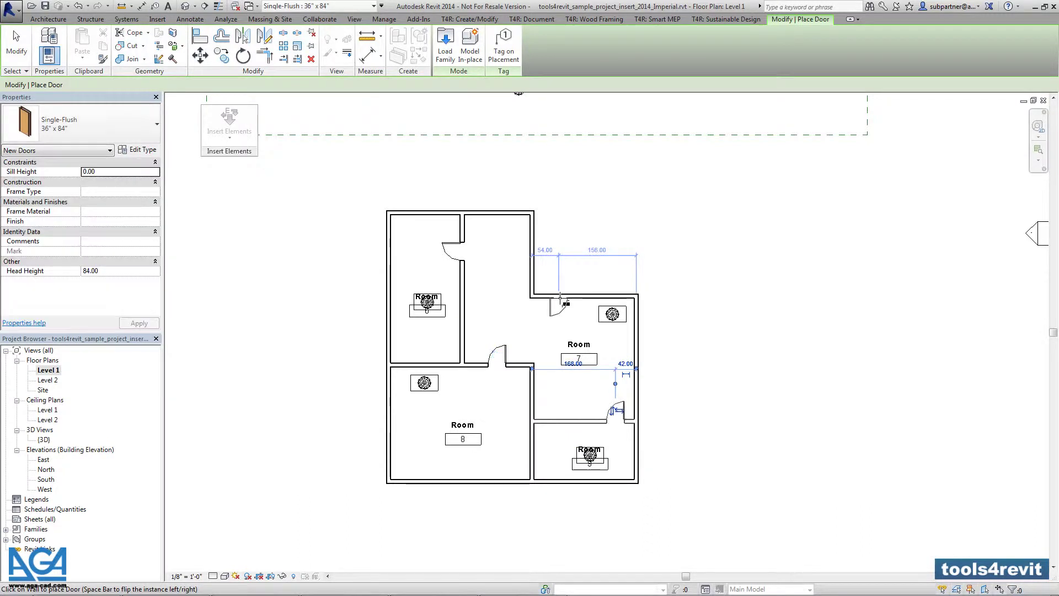
pyautogui.click(559, 302)
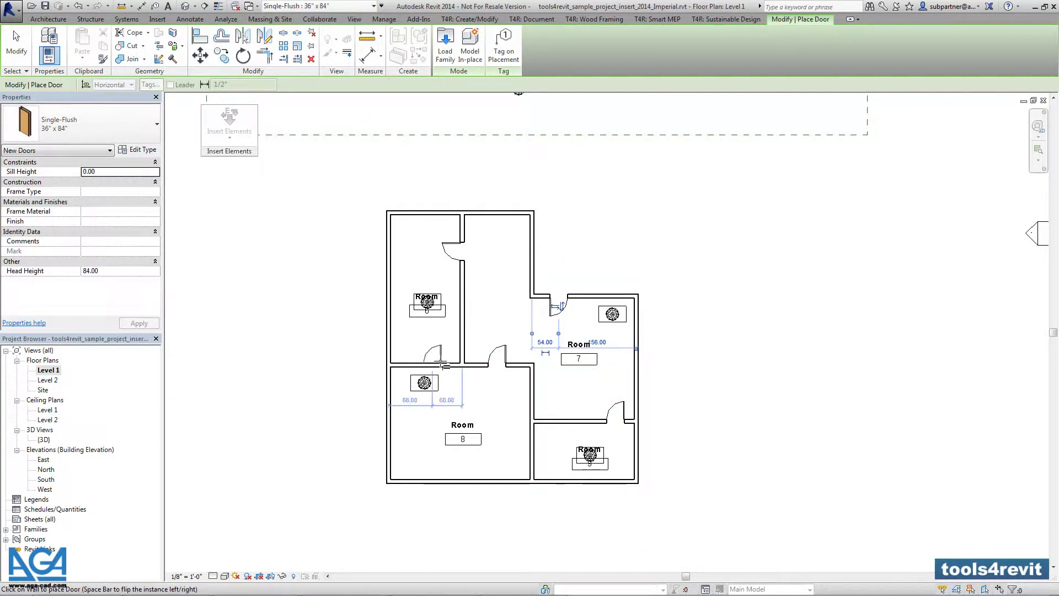
pyautogui.rightClick(568, 176)
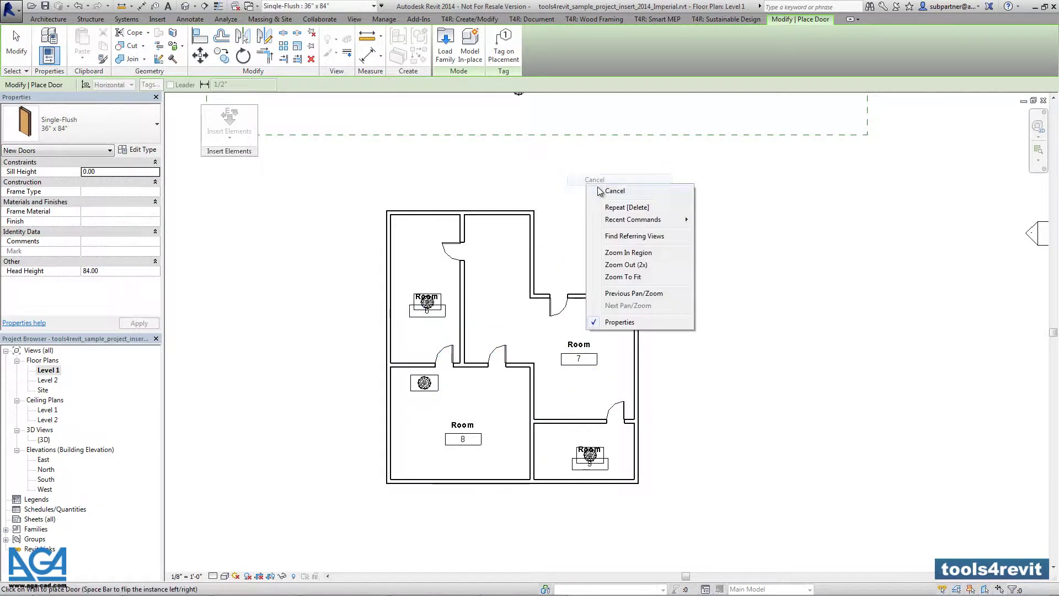
pyautogui.click(604, 188)
# Close the floor plan and centre the house in the 3D view.
pyautogui.click(1043, 100)
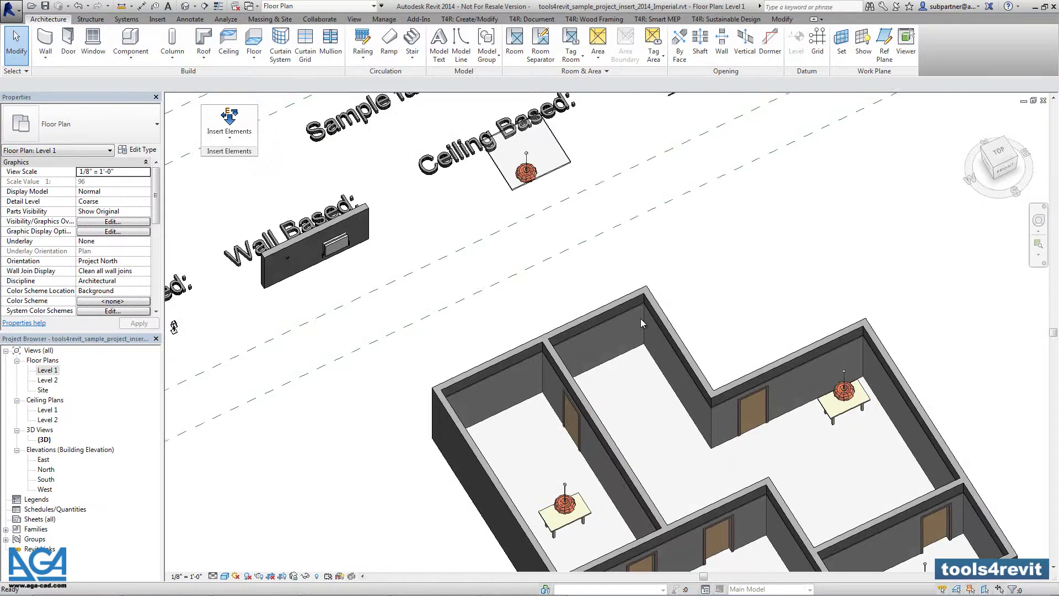
pyautogui.scroll(2, 506, 230)
pyautogui.moveTo(506, 230); pyautogui.dragTo(501, 226, button='middle')
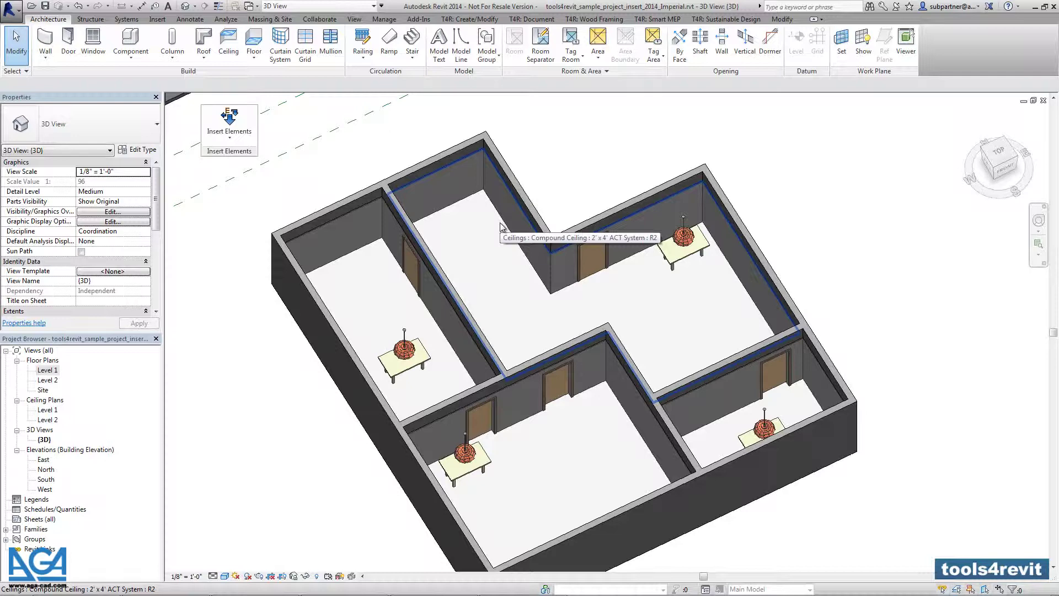
pyautogui.scroll(-2, 568, 332)
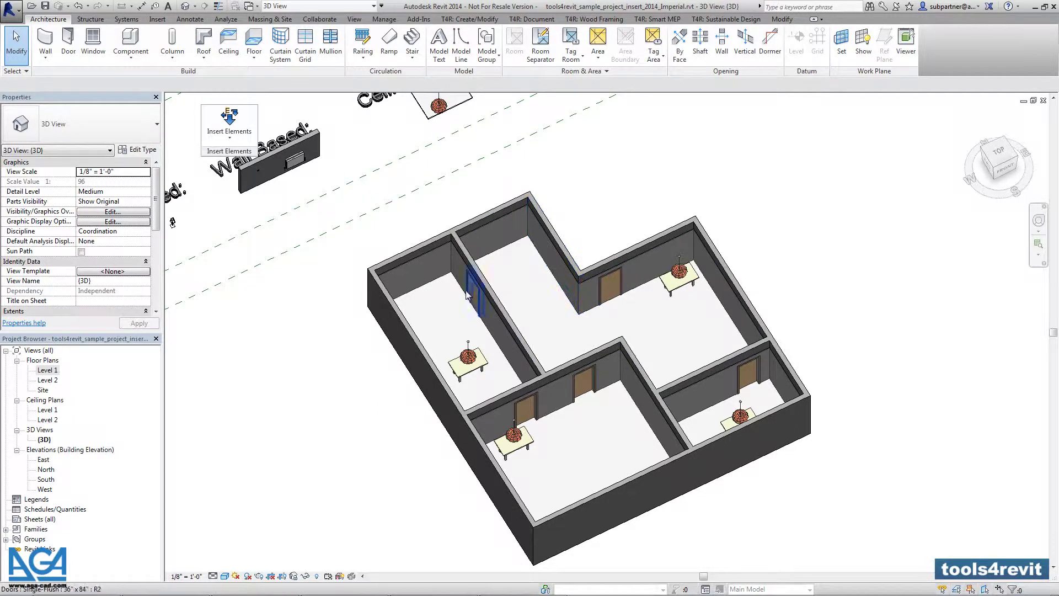
# Run Insert Elements by Related Objects with Doors as the related category.
pyautogui.click(236, 136)
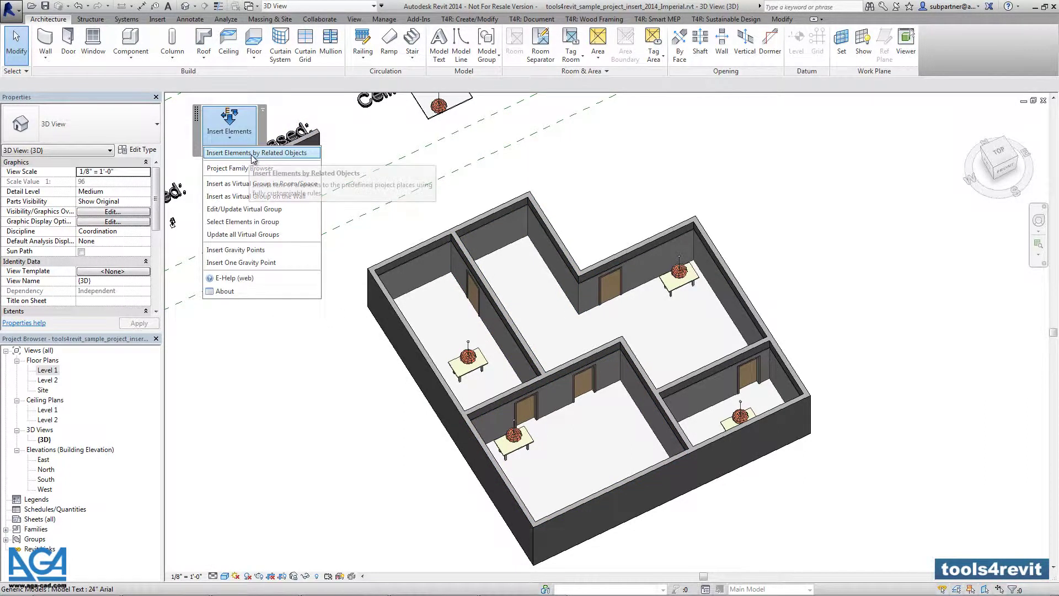
pyautogui.click(303, 155)
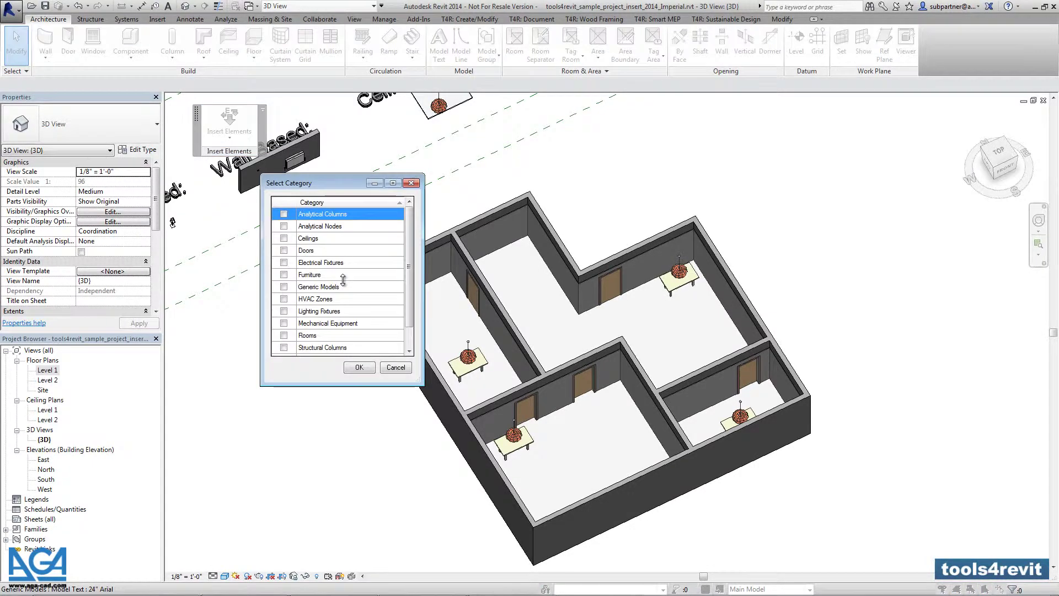
pyautogui.click(283, 250)
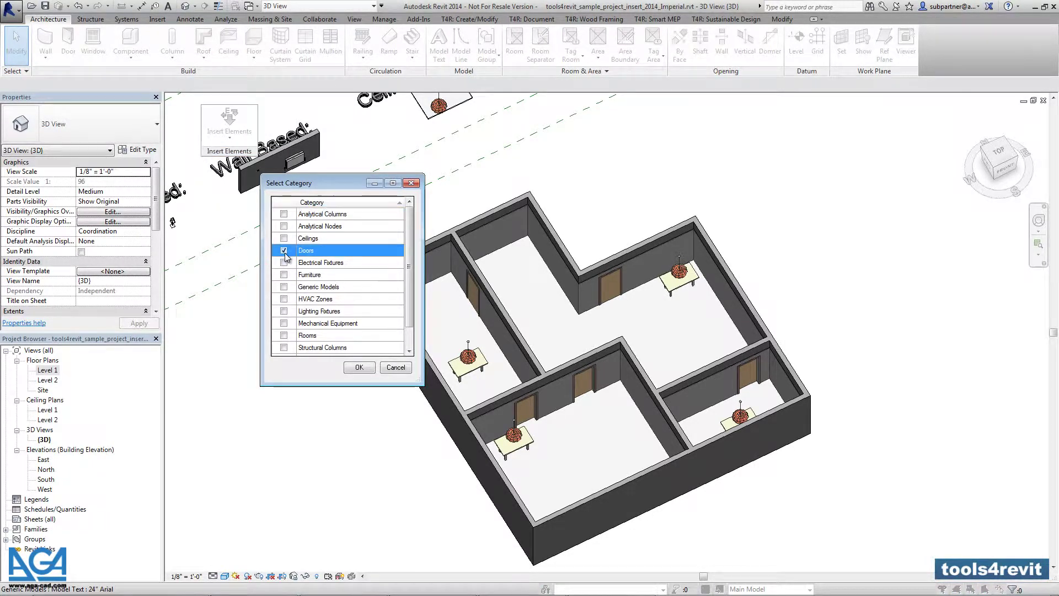
pyautogui.click(359, 368)
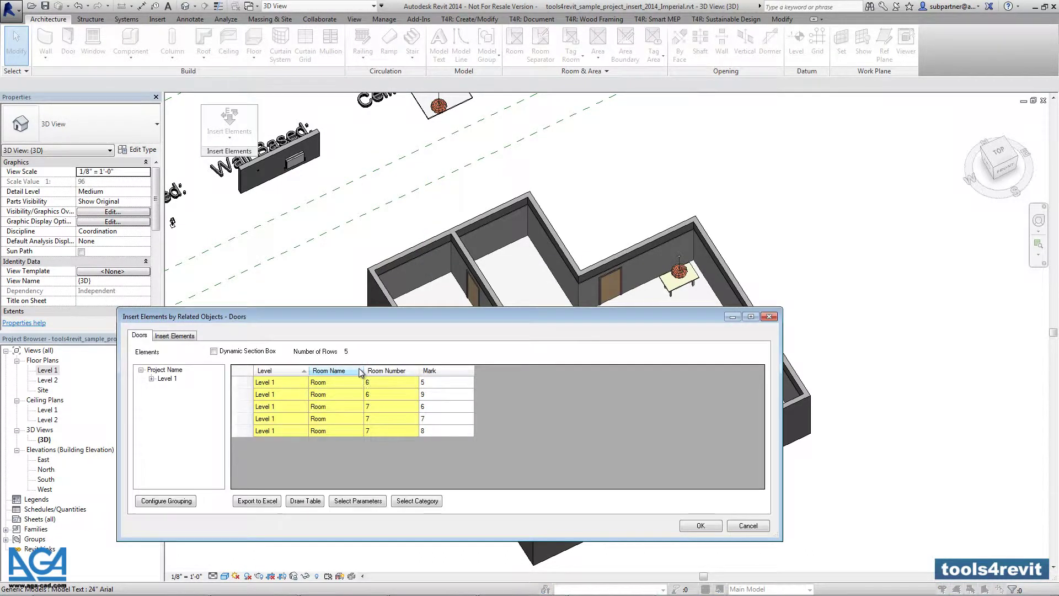
# Reposition the doors table and accept grouping by level, room, family, type and mark.
pyautogui.moveTo(367, 307)
pyautogui.mouseDown()
pyautogui.moveTo(379, 350)
pyautogui.moveTo(380, 306)
pyautogui.mouseUp()
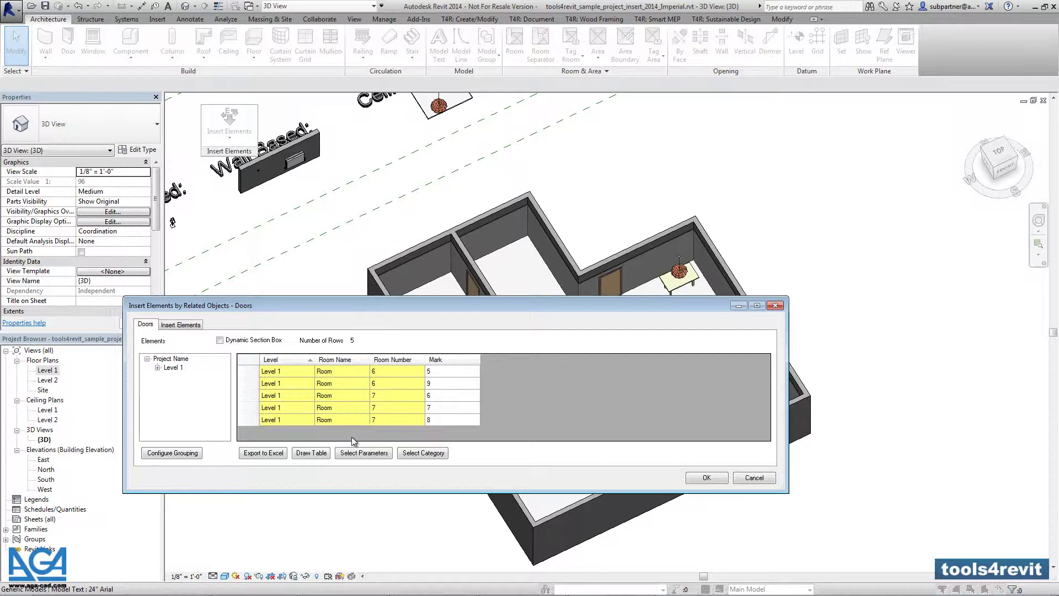
pyautogui.moveTo(535, 303); pyautogui.dragTo(537, 353)
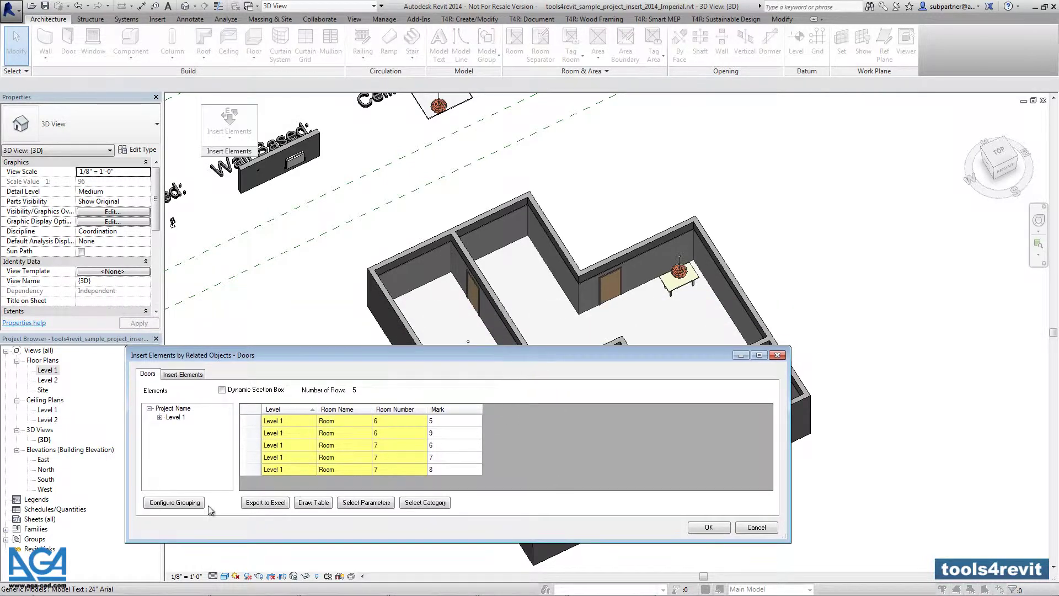
pyautogui.click(174, 503)
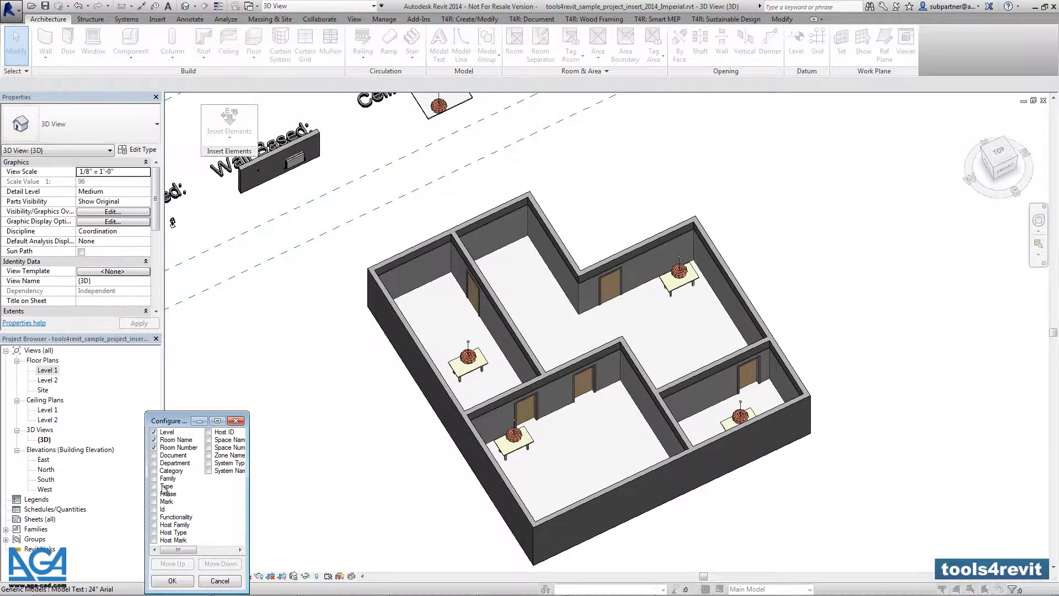
pyautogui.click(181, 582)
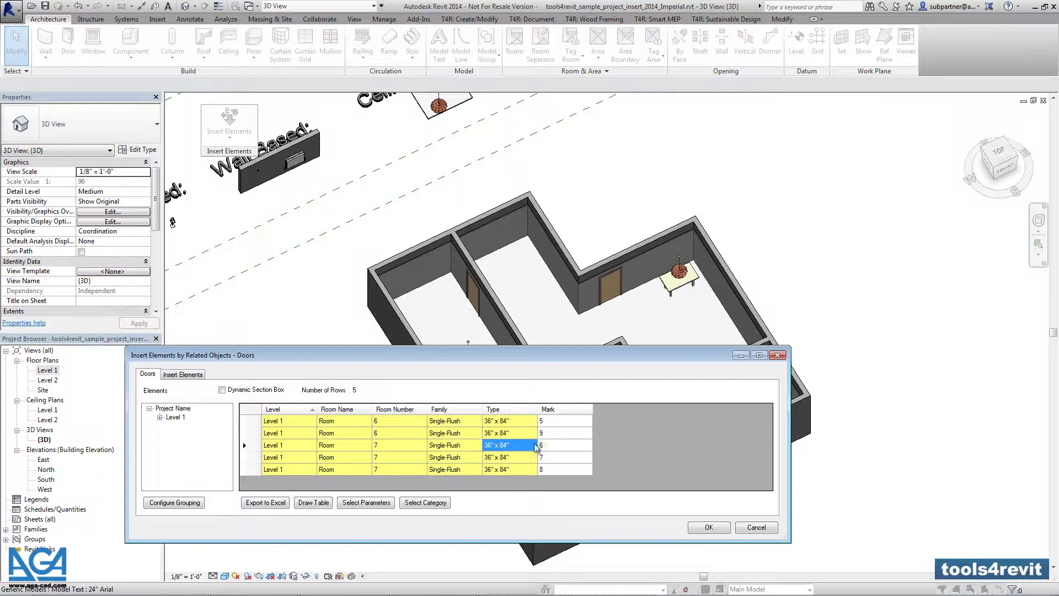
# Highlight the five doors in the model from their table rows, then clear the selection.
pyautogui.rightClick(522, 452)
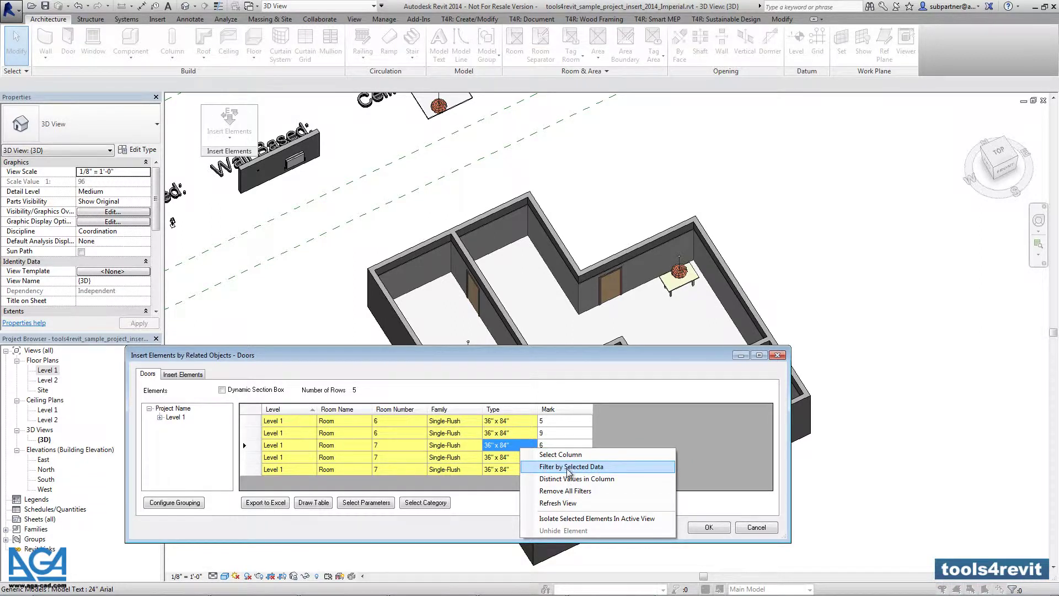
pyautogui.click(510, 434)
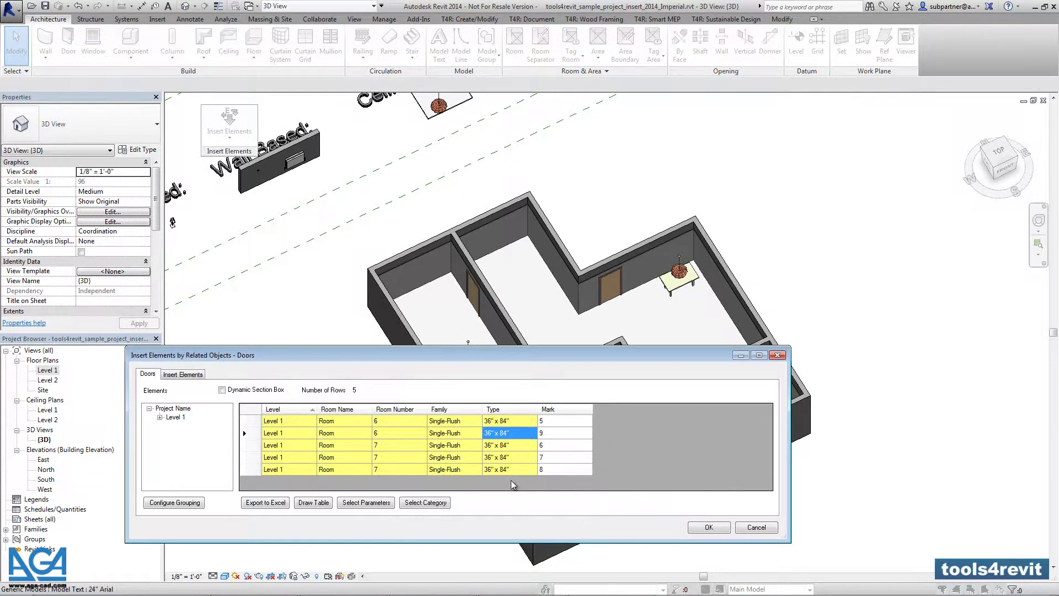
pyautogui.click(521, 426)
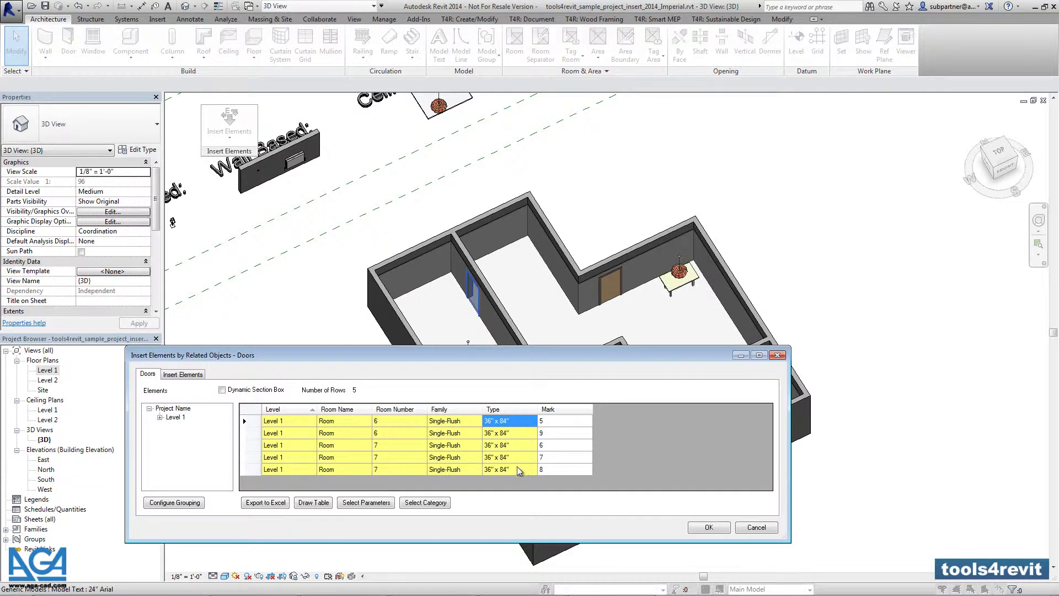
pyautogui.keyDown('shift'); pyautogui.click(519, 470); pyautogui.keyUp('shift')
pyautogui.moveTo(594, 355); pyautogui.dragTo(582, 485)
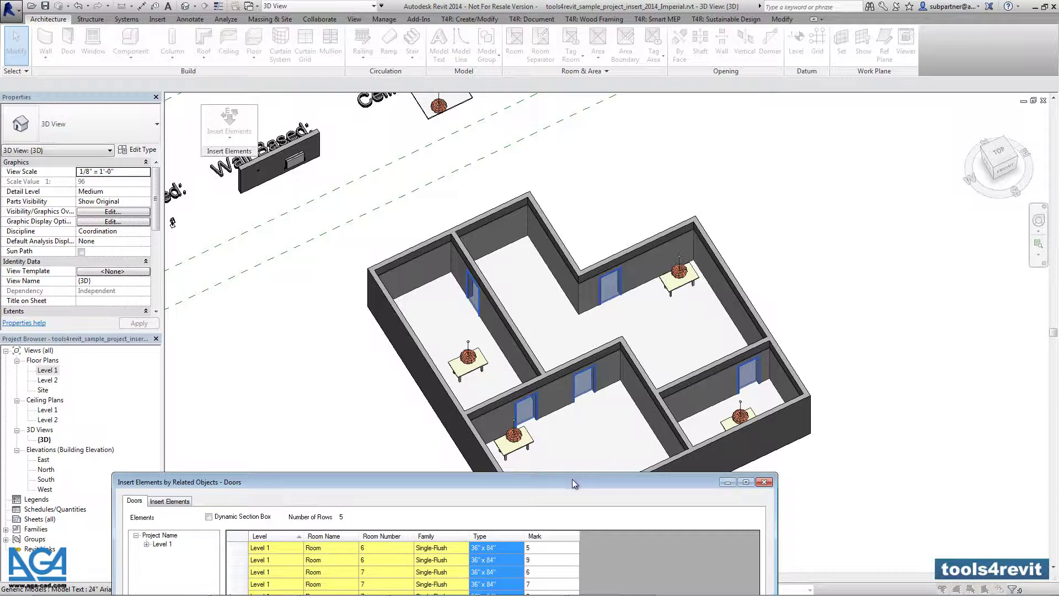
pyautogui.moveTo(574, 478); pyautogui.dragTo(565, 364)
pyautogui.click(560, 468)
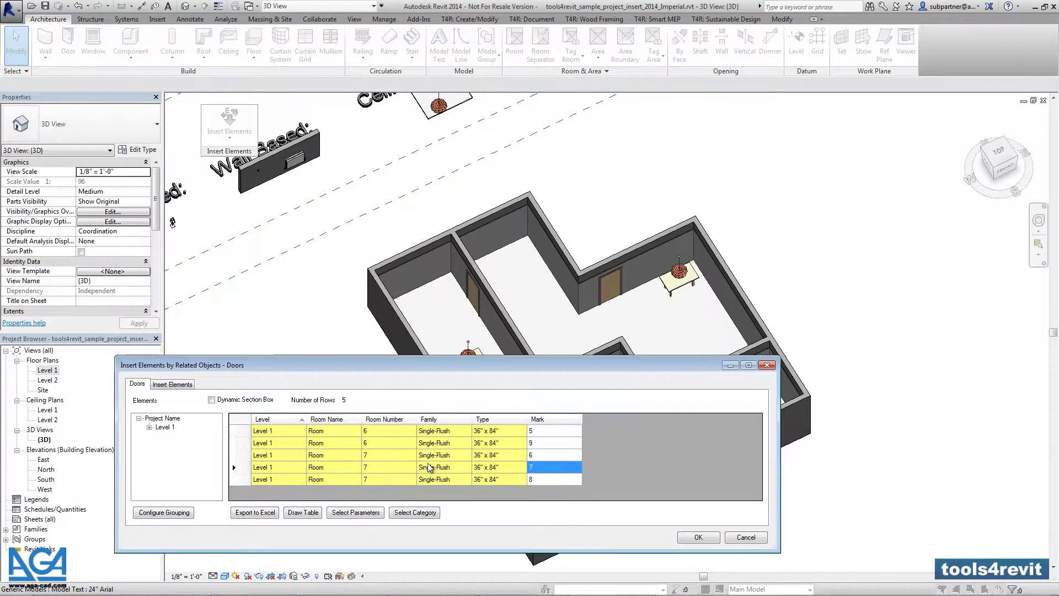
# Add the Electrical Fixtures Switch-Double: Double type to the insertion list.
pyautogui.click(169, 386)
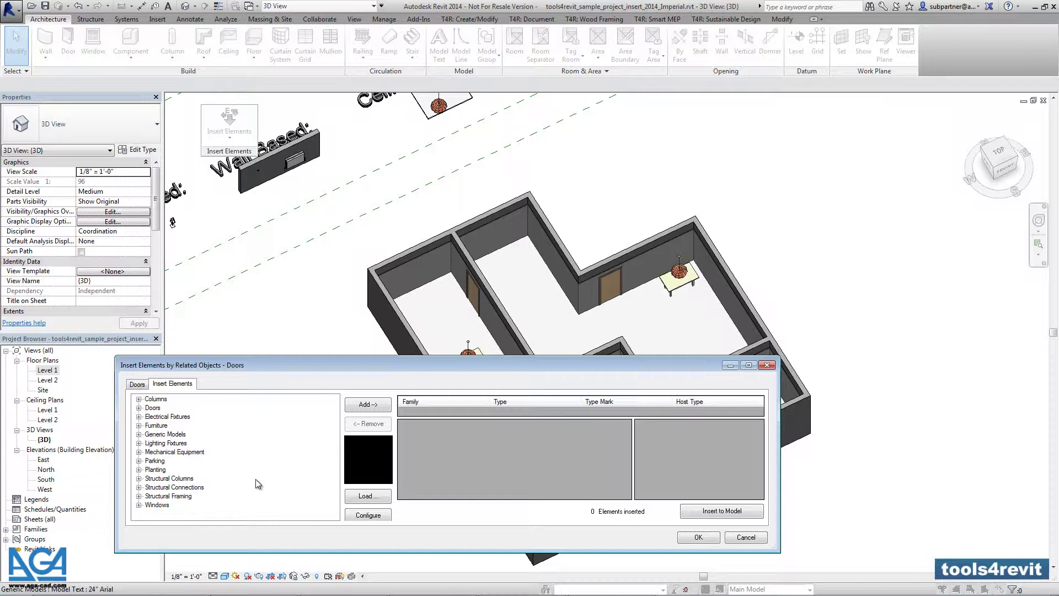
pyautogui.click(139, 417)
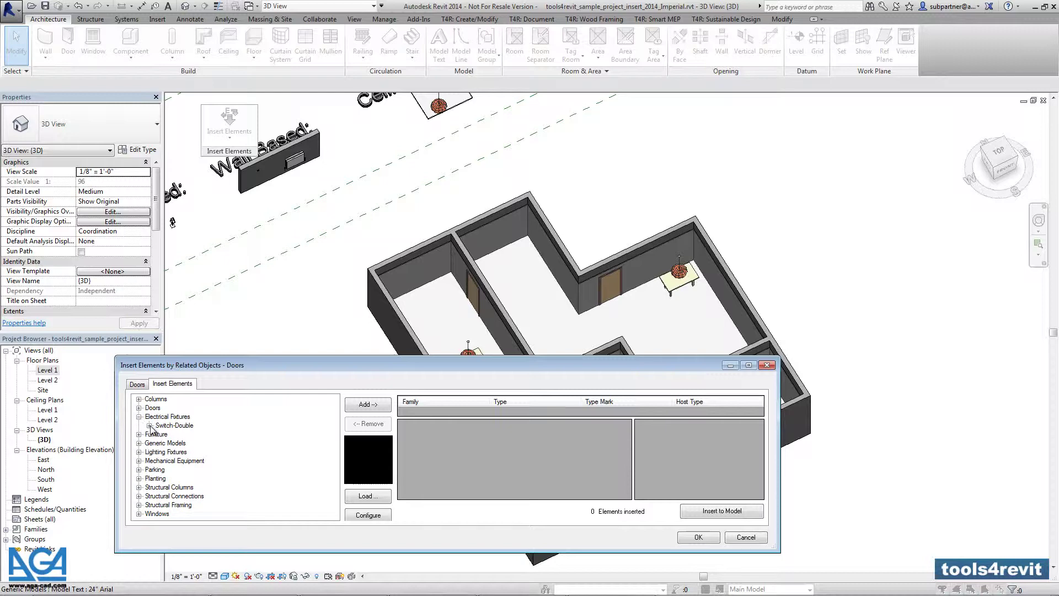
pyautogui.click(149, 425)
pyautogui.click(175, 435)
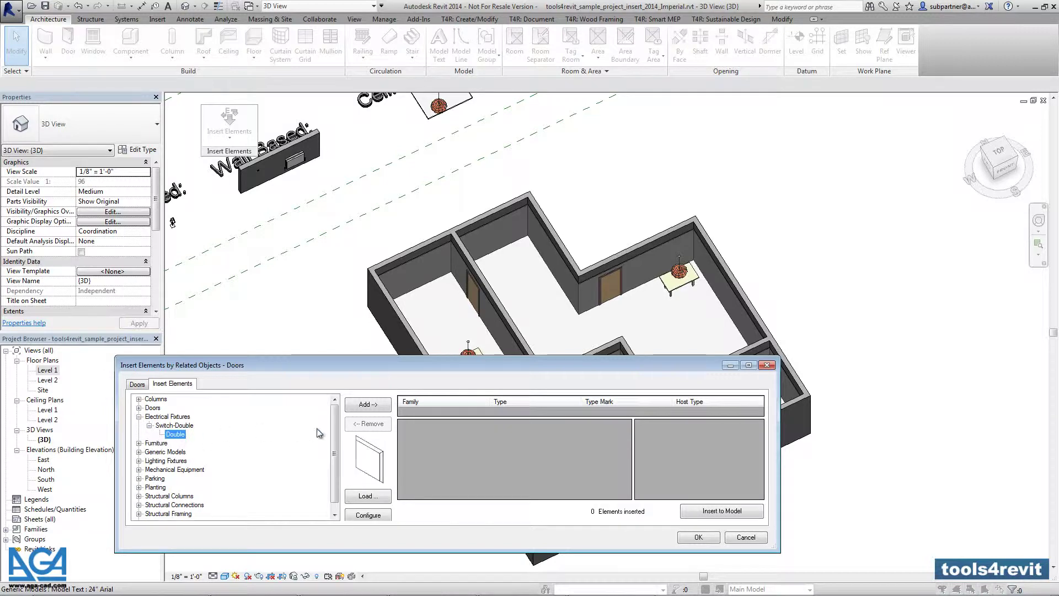
pyautogui.click(369, 405)
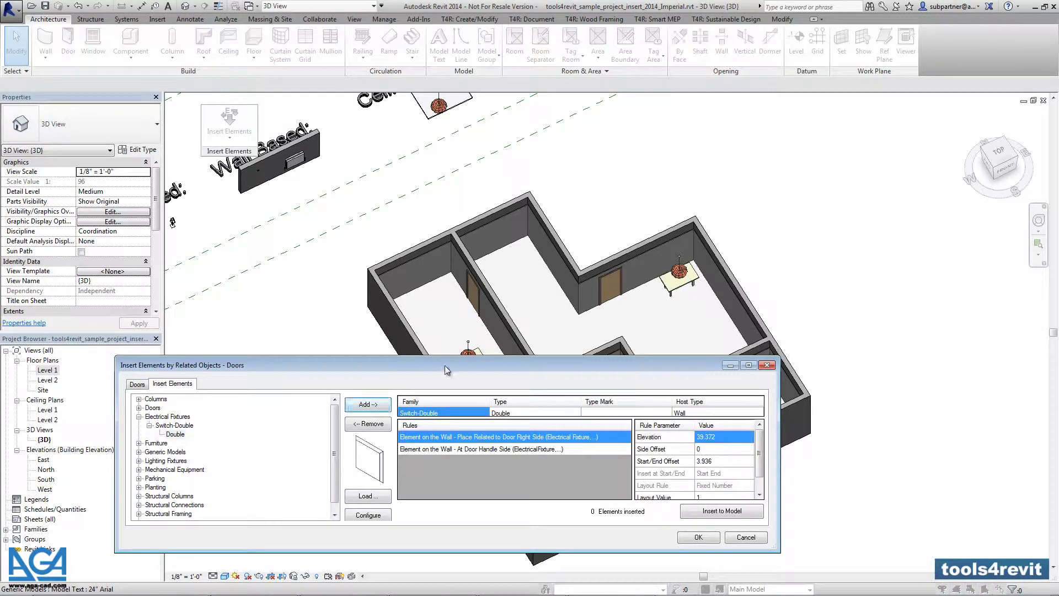
# Enlarge the dialog and choose Wall as the switch's host type.
pyautogui.moveTo(447, 357); pyautogui.dragTo(431, 313)
pyautogui.click(680, 360)
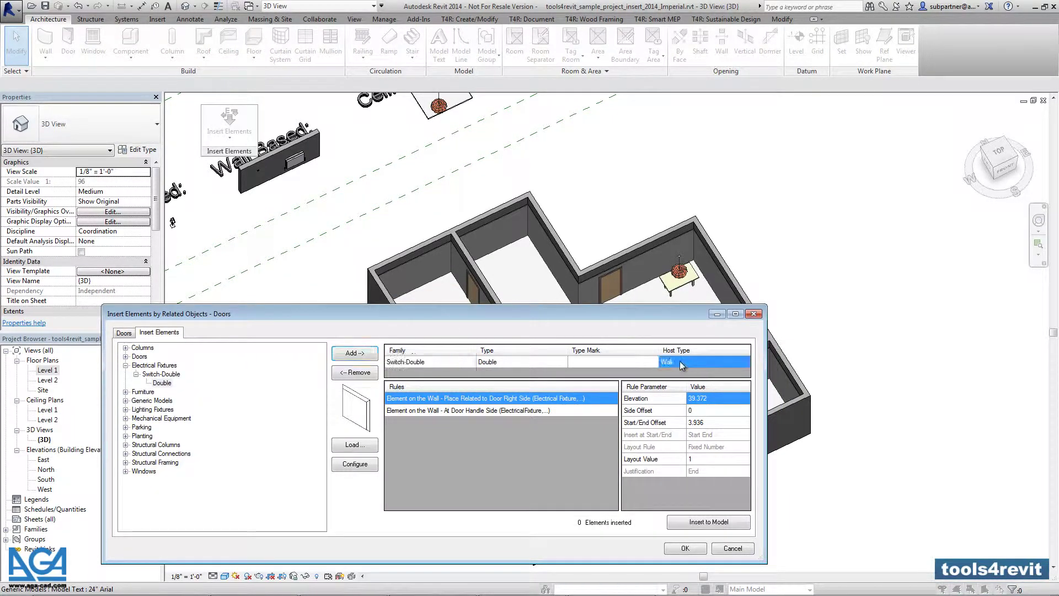
pyautogui.click(684, 361)
# Insert double switches using the 'At Door Handle Side' rule with elevation 40 and side offset 5.
pyautogui.click(483, 411)
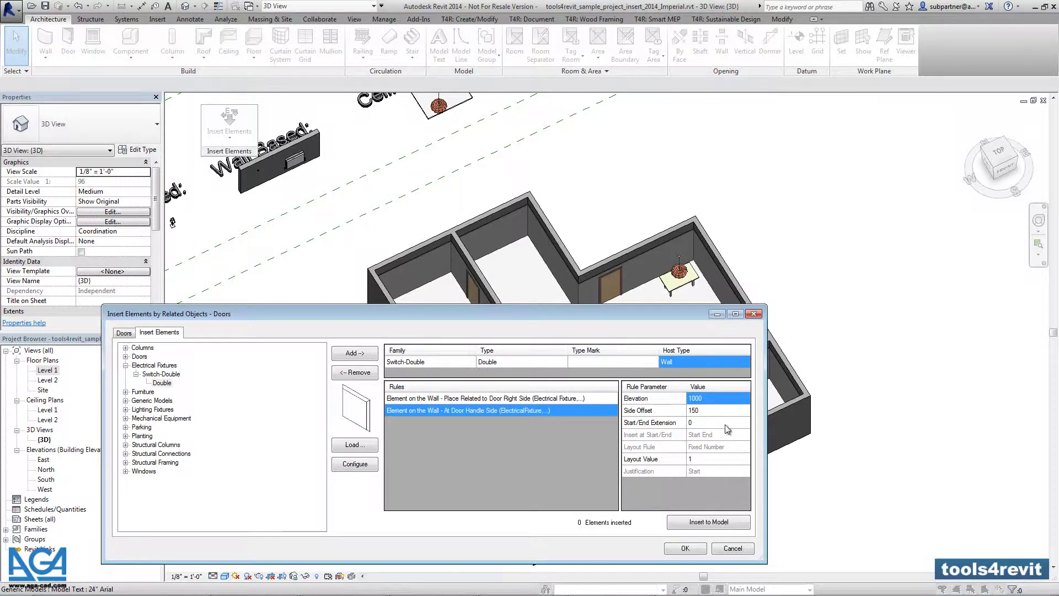
pyautogui.click(723, 398)
pyautogui.write('40')
pyautogui.press('Return')
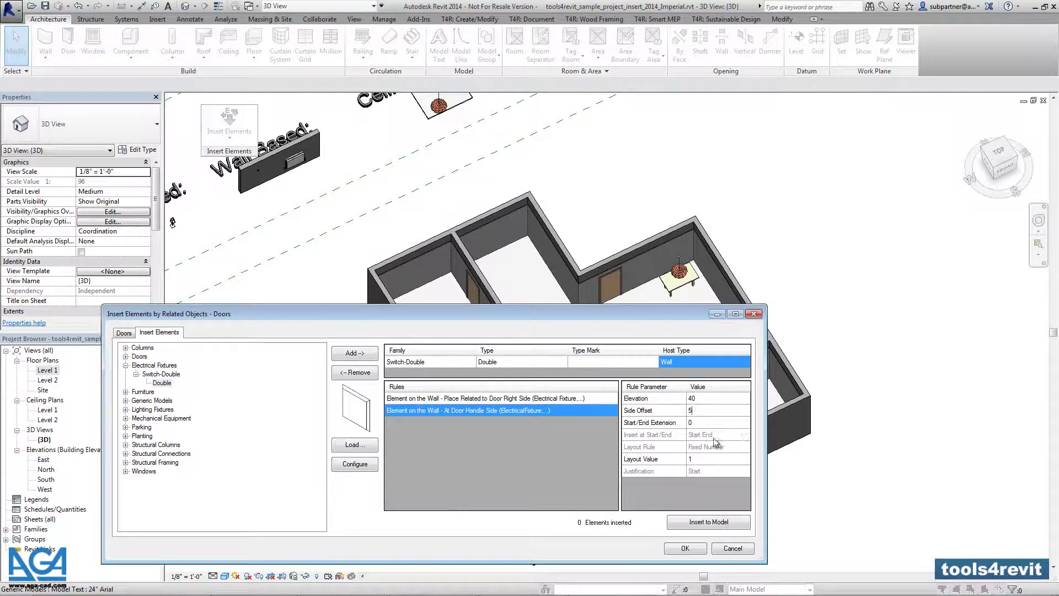
pyautogui.click(719, 423)
pyautogui.click(727, 458)
pyautogui.click(700, 524)
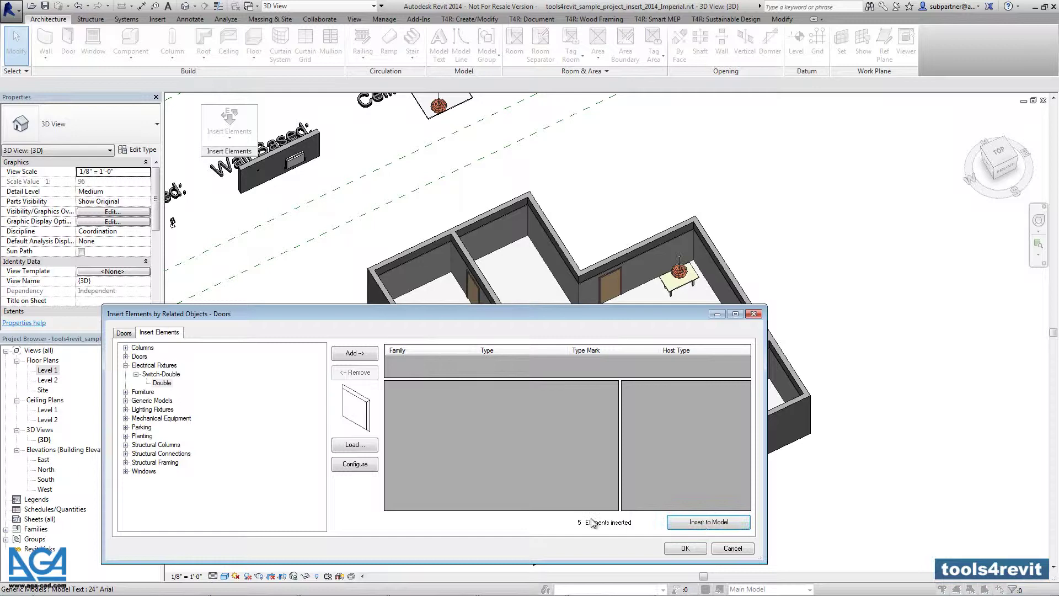
pyautogui.click(683, 549)
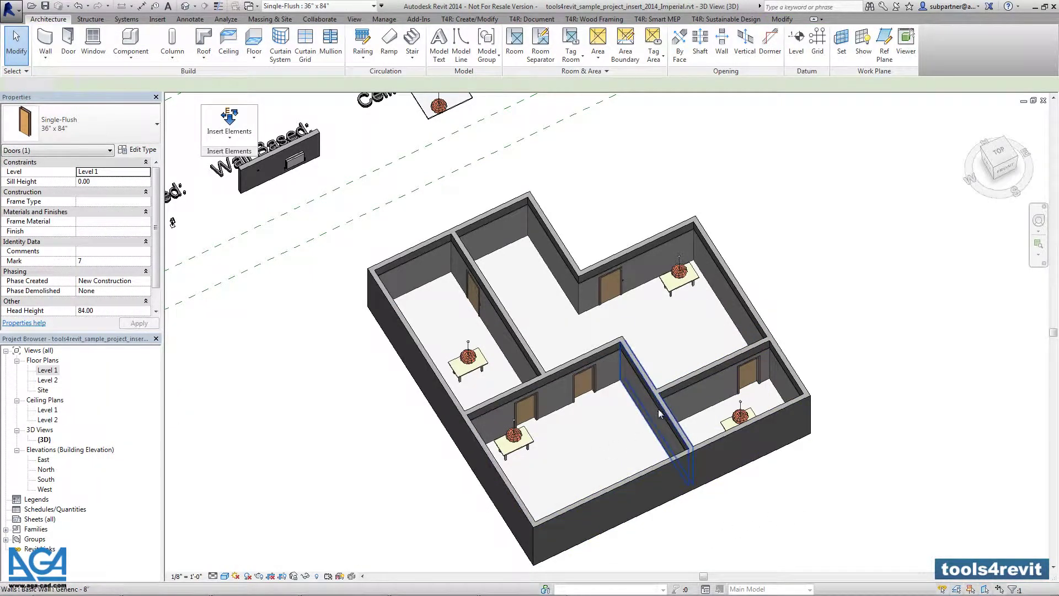
# Select inserted double switches beside the doors to confirm elevation 40.00, then open Level 1.
pyautogui.scroll(3, 593, 389)
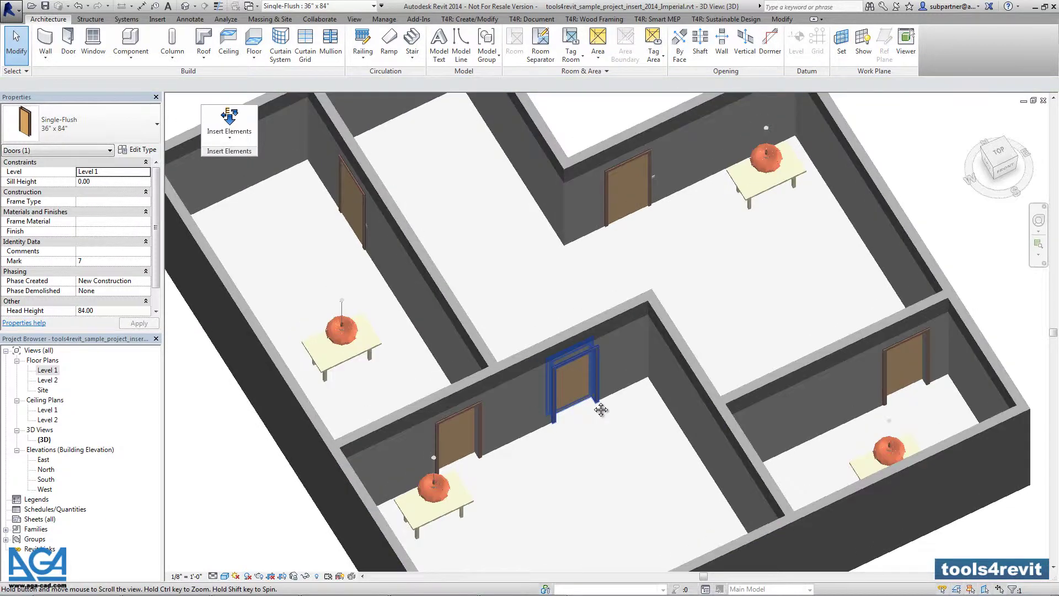
pyautogui.scroll(-3, 603, 407)
pyautogui.scroll(5, 726, 196)
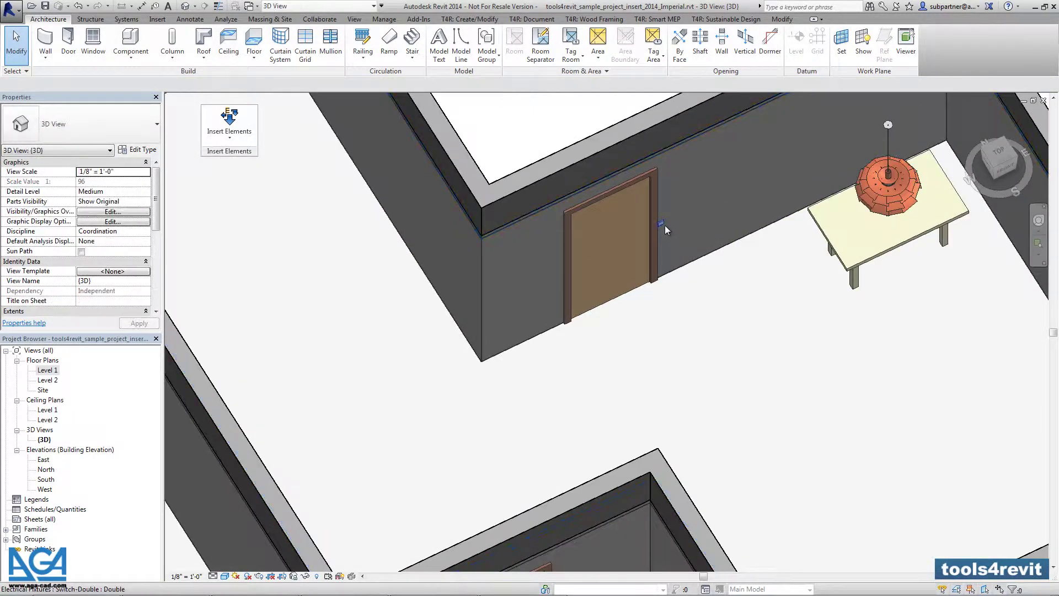
pyautogui.click(665, 225)
pyautogui.moveTo(747, 331); pyautogui.dragTo(573, 352, button='middle')
pyautogui.scroll(2, 260, 265)
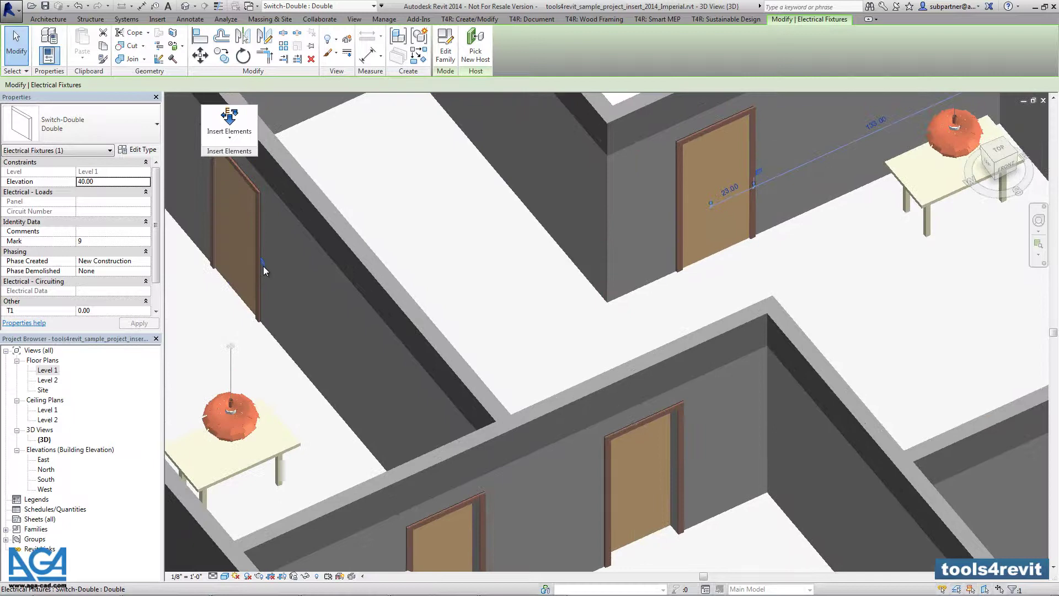
pyautogui.click(264, 266)
pyautogui.keyDown('shift'); pyautogui.moveTo(263, 266); pyautogui.dragTo(351, 354, button='middle'); pyautogui.keyUp('shift')
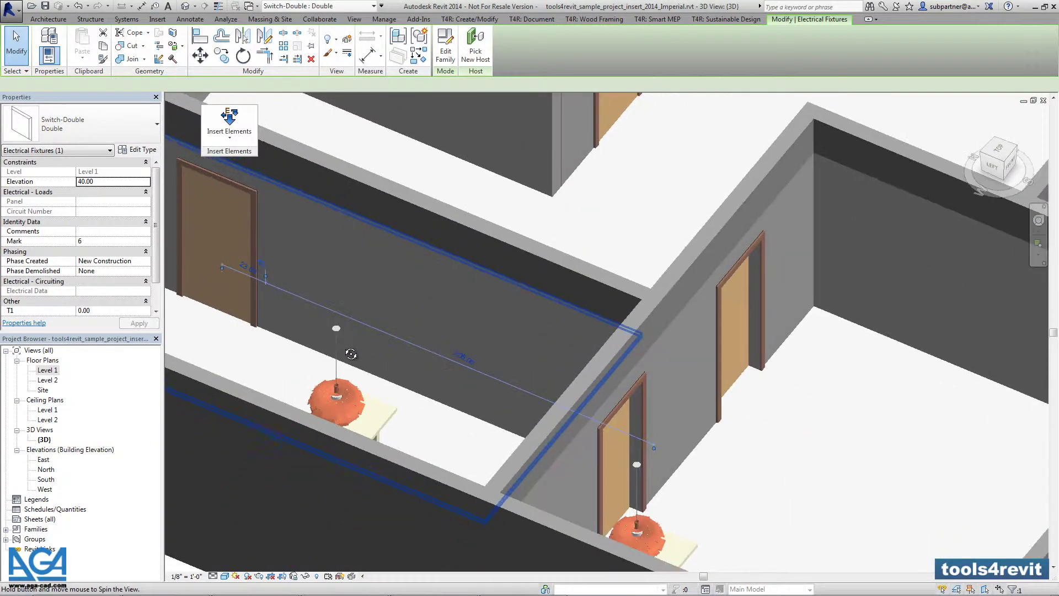
pyautogui.doubleClick(48, 370)
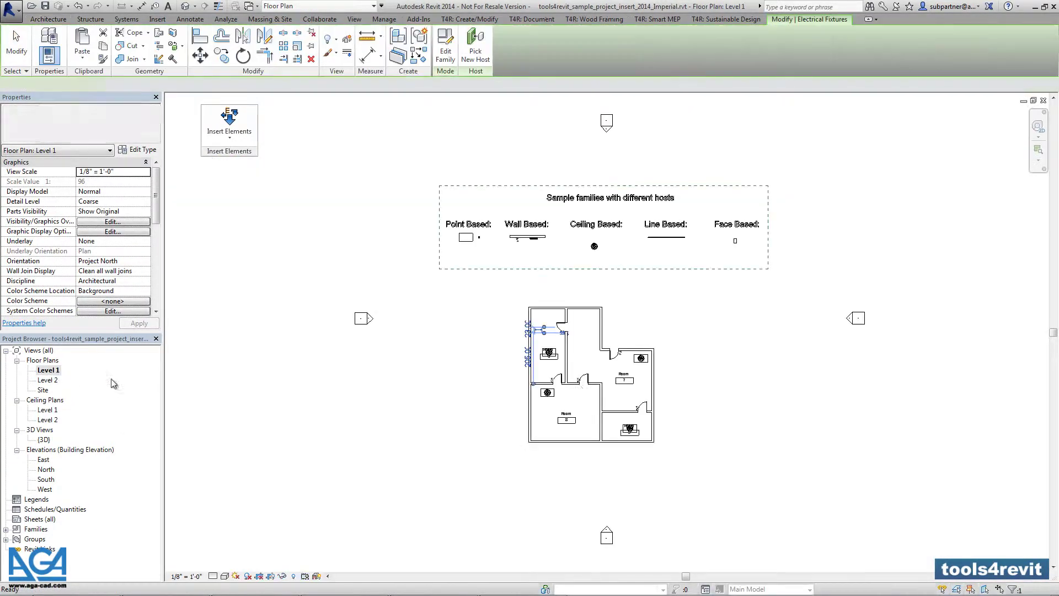
pyautogui.scroll(2, 633, 382)
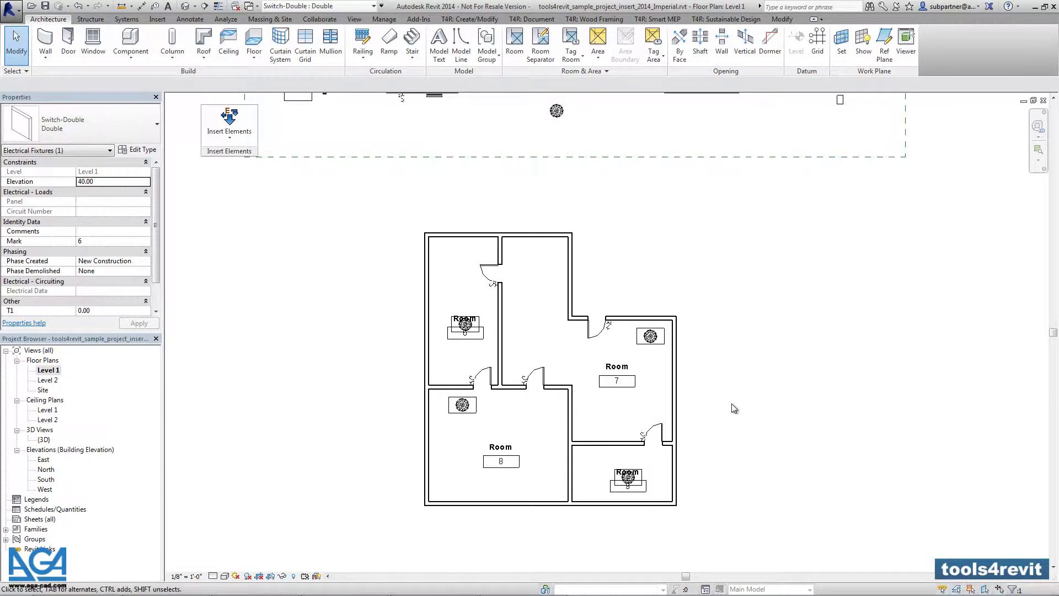
pyautogui.press('Escape')
pyautogui.scroll(2, 664, 390)
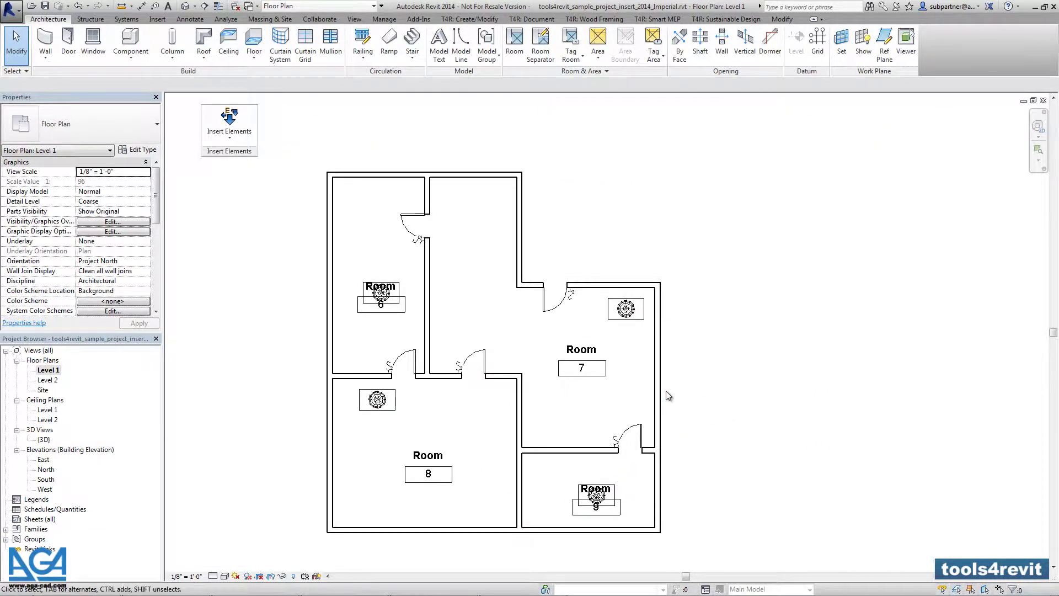